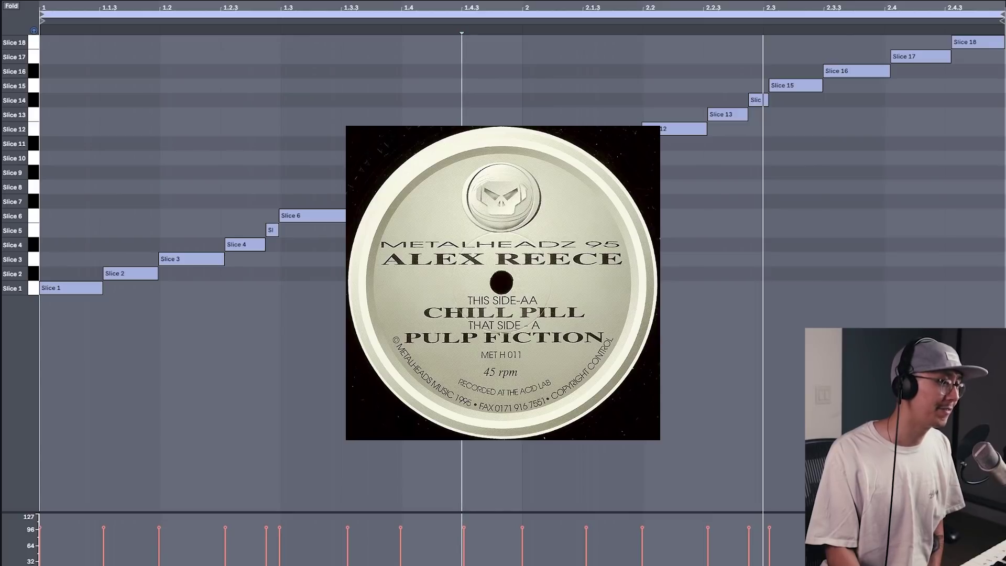
Play back the two-bar sliced break and pick out the short Slice 5 note
{"action": "left_click", "coordinate": [46, 140]}
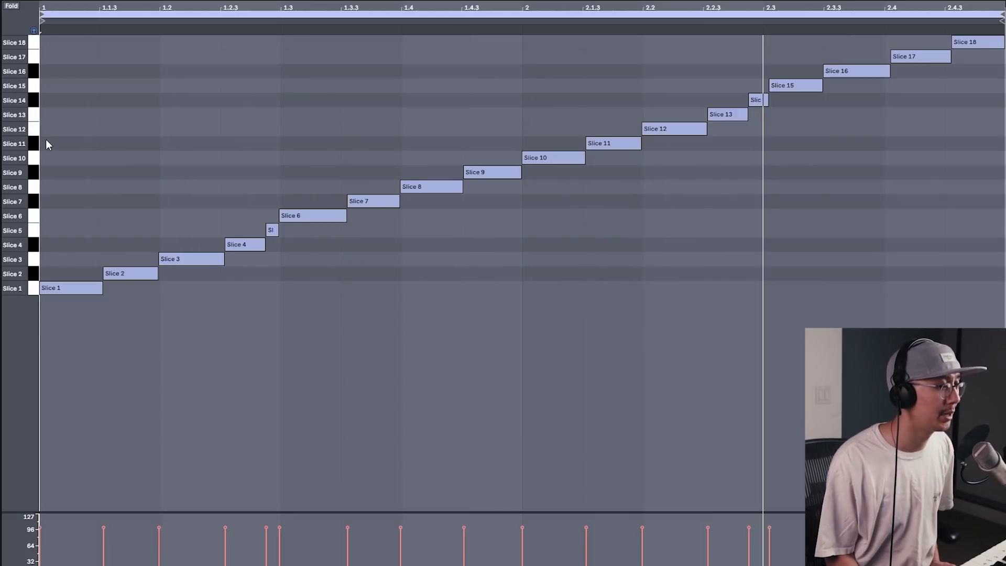
{"action": "key", "text": "space"}
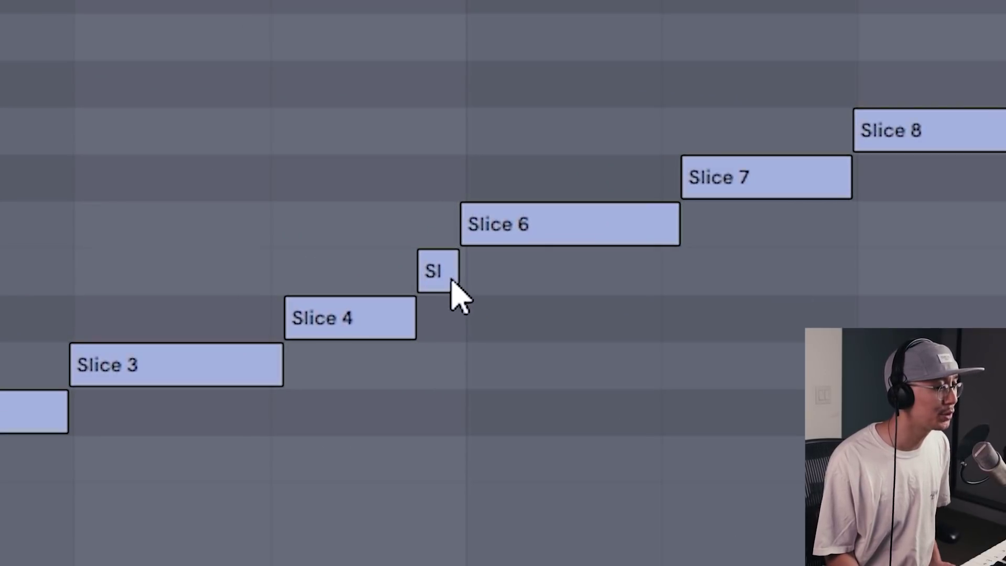
{"action": "left_click", "coordinate": [446, 274]}
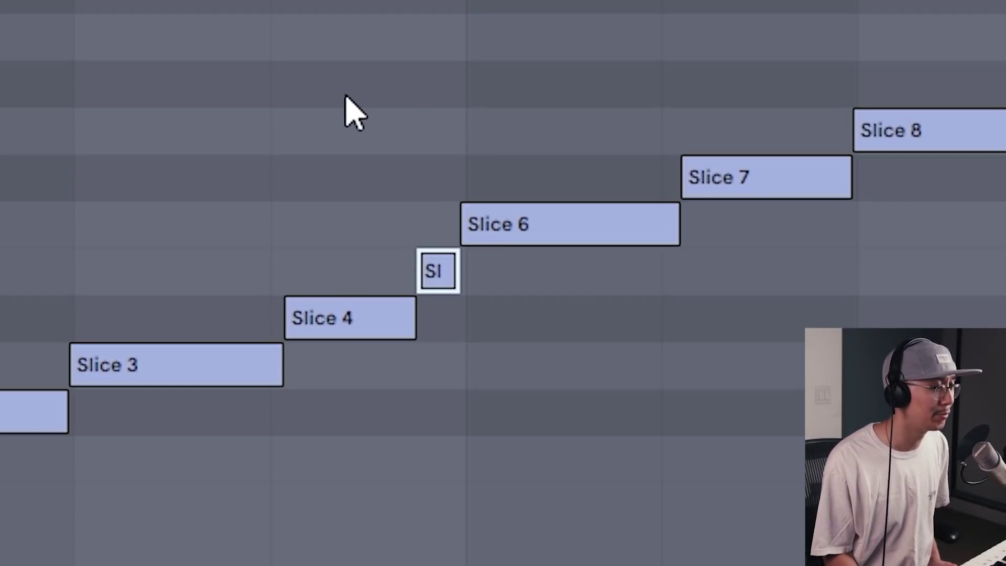
{"action": "key", "text": "space"}
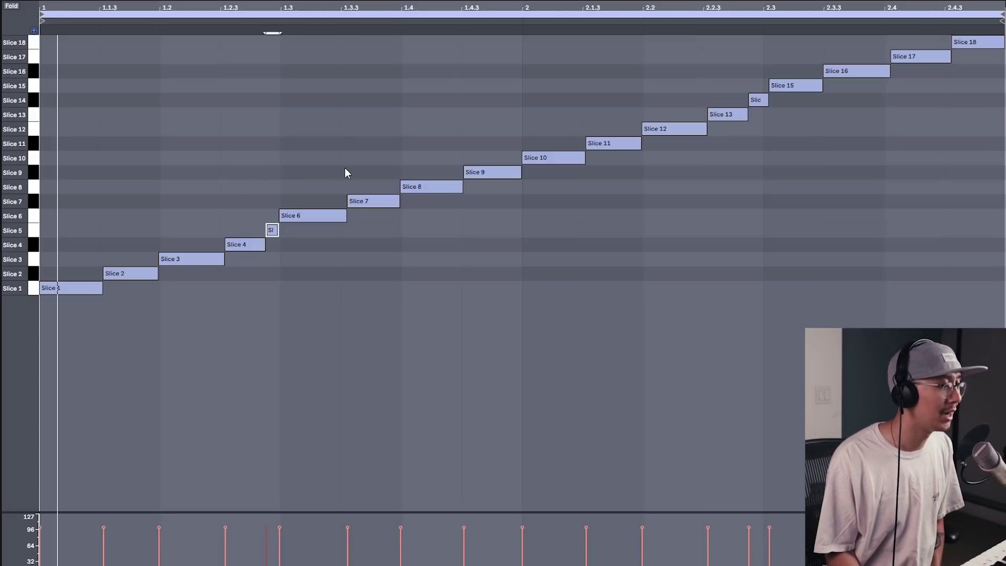
Delete the notes for Slices 7 through 18 from the break pattern
{"action": "left_click", "coordinate": [375, 238]}
{"action": "key", "text": "shift+End"}
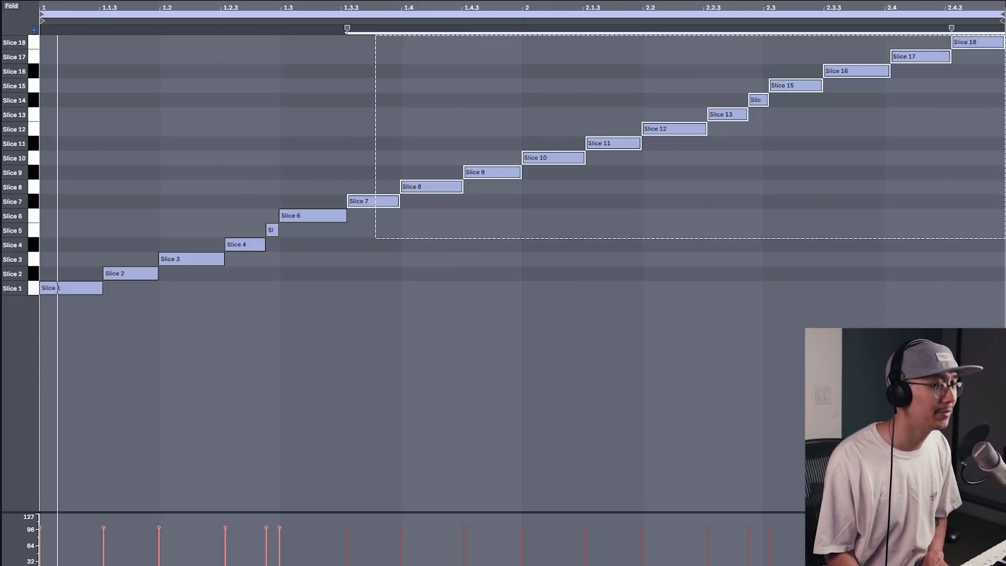
{"action": "key", "text": "Delete"}
Build a one-bar loop with Slices 1 to 6 aligned to the grid and Slices 1 to 3 repeated from 1.3.3, and play it
{"action": "mouse_move", "coordinate": [193, 188]}
{"action": "left_mouse_down"}
{"action": "mouse_move", "coordinate": [60, 296]}
{"action": "mouse_move", "coordinate": [362, 294]}
{"action": "left_mouse_up"}
{"action": "left_click", "coordinate": [220, 230]}
{"action": "left_click_drag", "start_coordinate": [189, 199], "coordinate": [34, 323]}
{"action": "left_click_drag", "start_coordinate": [236, 206], "coordinate": [235, 291]}
{"action": "left_click_drag", "start_coordinate": [315, 148], "coordinate": [518, 308]}
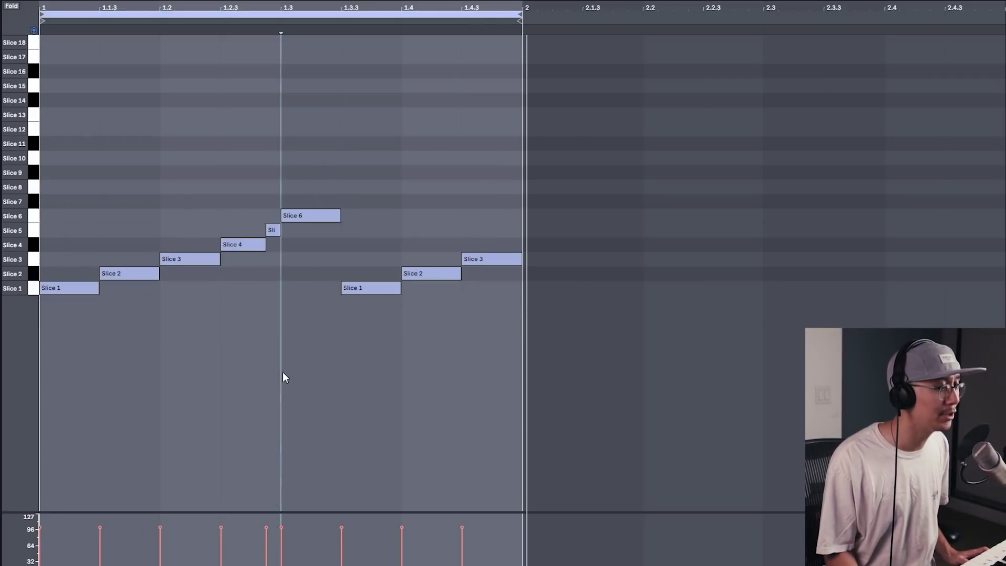
{"action": "key", "text": "space"}
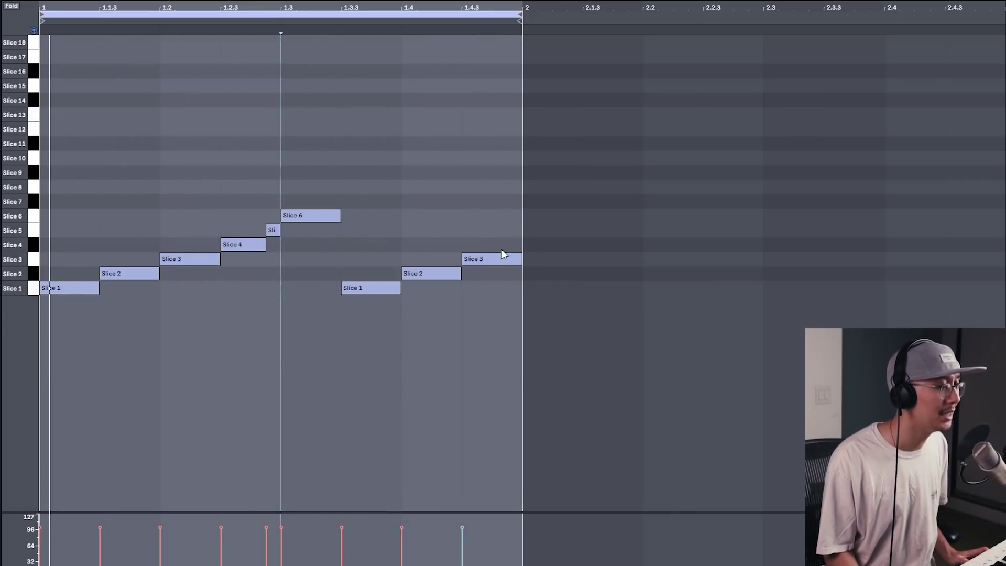
Duplicate the one-bar pattern out to four bars and move the last Slice 3 note to 4.4, stacked with Slice 2
{"action": "key", "text": "ctrl+d"}
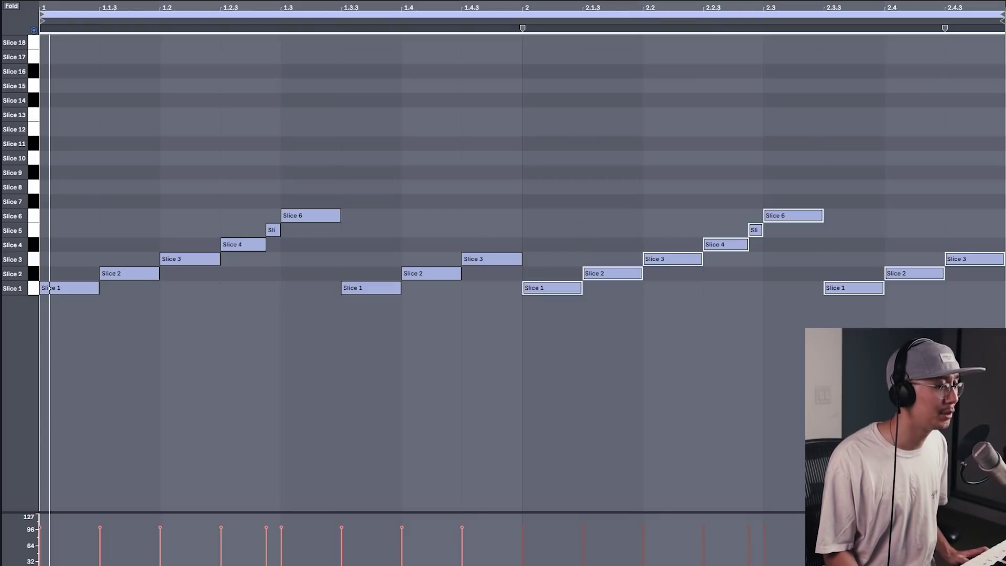
{"action": "key", "text": "ctrl+d"}
{"action": "left_click", "coordinate": [943, 89]}
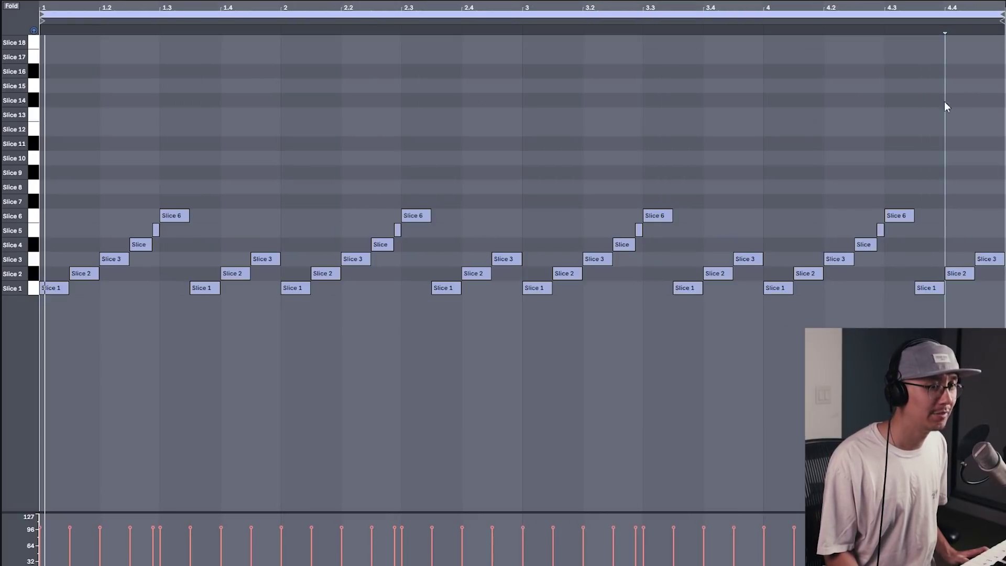
{"action": "mouse_move", "coordinate": [981, 260]}
{"action": "left_mouse_down"}
{"action": "mouse_move", "coordinate": [989, 262]}
{"action": "mouse_move", "coordinate": [948, 261]}
{"action": "mouse_move", "coordinate": [988, 273]}
{"action": "left_mouse_up"}
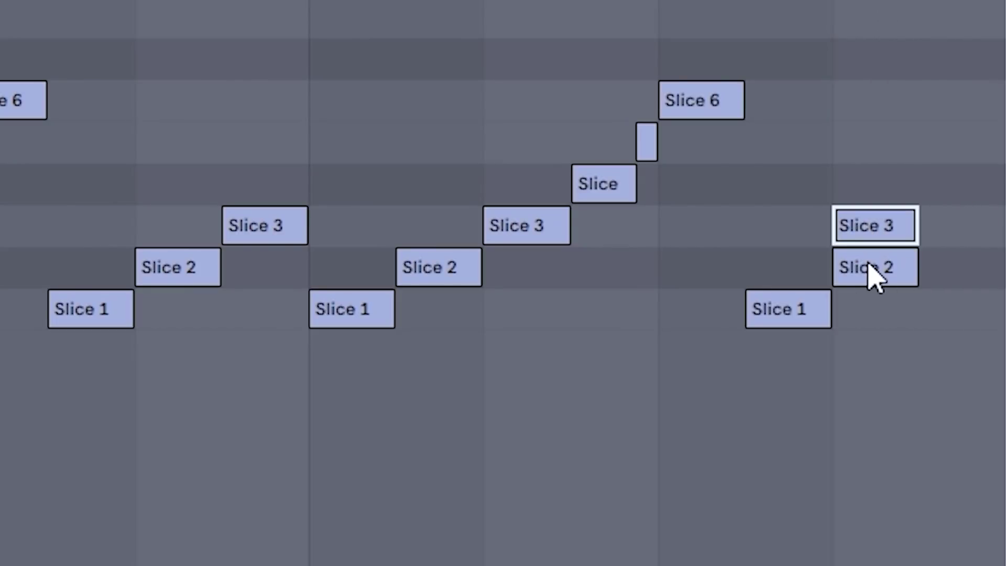
{"action": "key", "text": "space"}
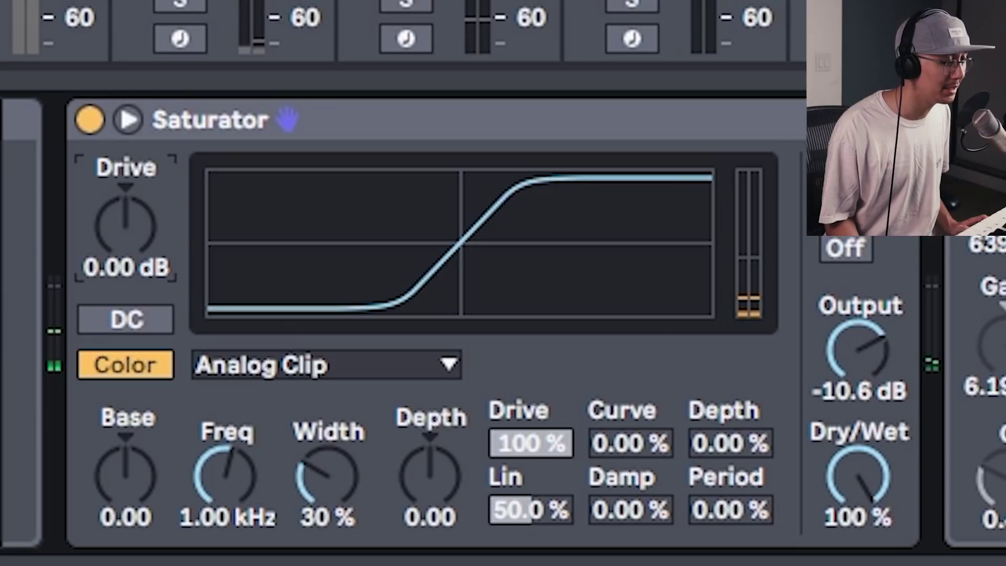
Raise the Drive on the Saturator set to Analog Clip
{"action": "left_click_drag", "start_coordinate": [126, 225], "coordinate": [126, 160]}
{"action": "left_click", "coordinate": [570, 116]}
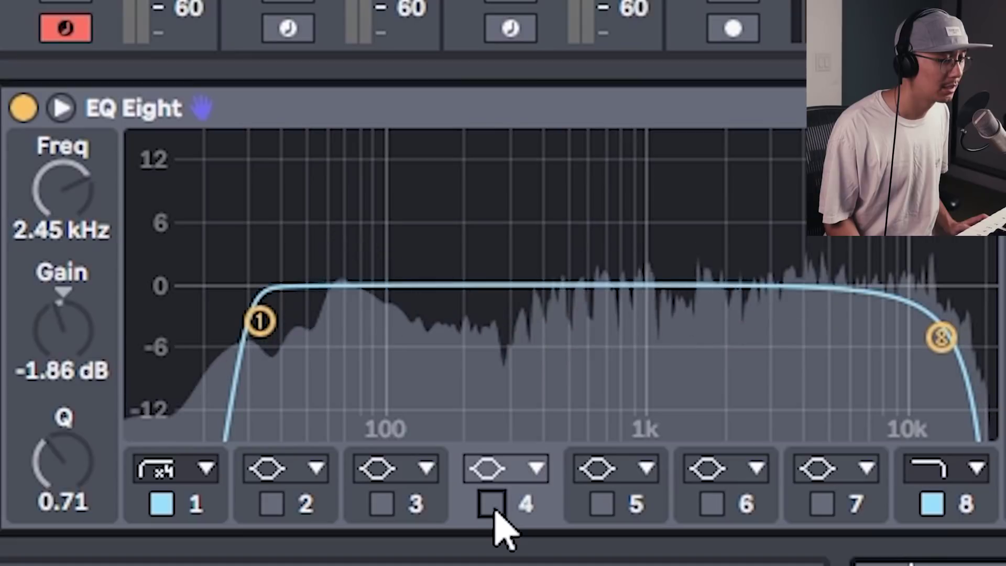
Enable bands 4, 3 and 2 in EQ Eight
{"action": "left_click", "coordinate": [493, 505]}
{"action": "left_click", "coordinate": [381, 506]}
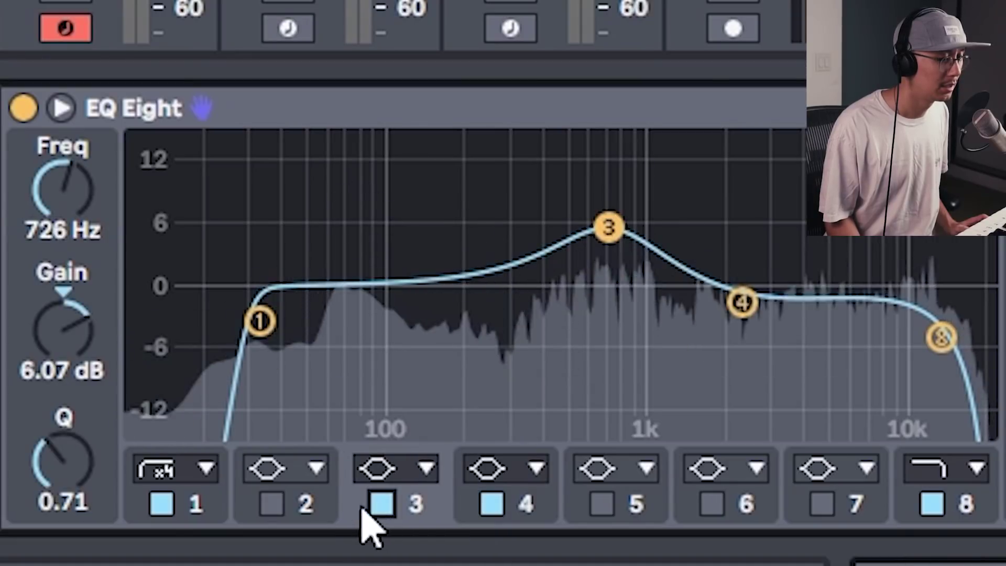
{"action": "left_click", "coordinate": [278, 501]}
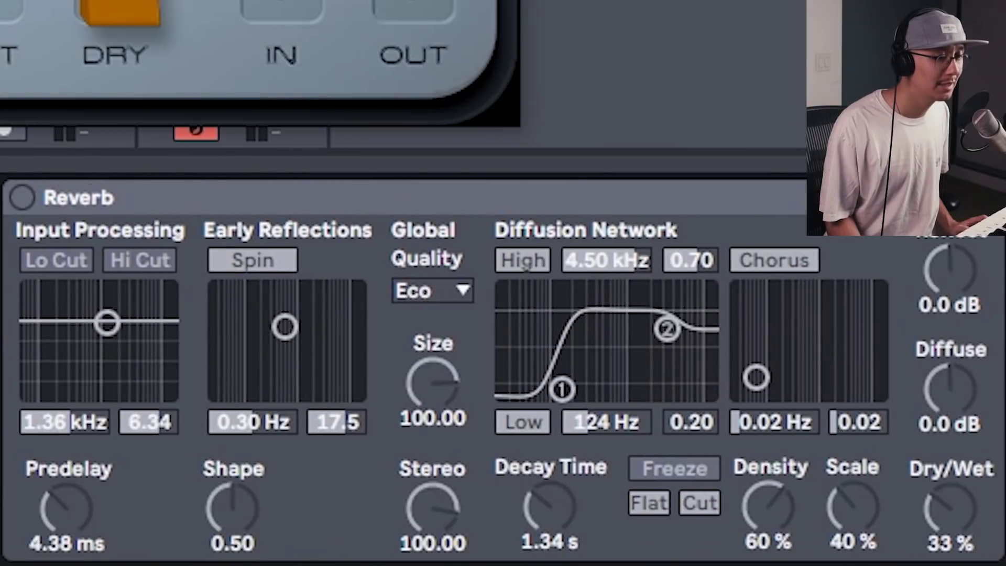
Turn on the Reverb device with its existing settings
{"action": "left_click", "coordinate": [21, 197]}
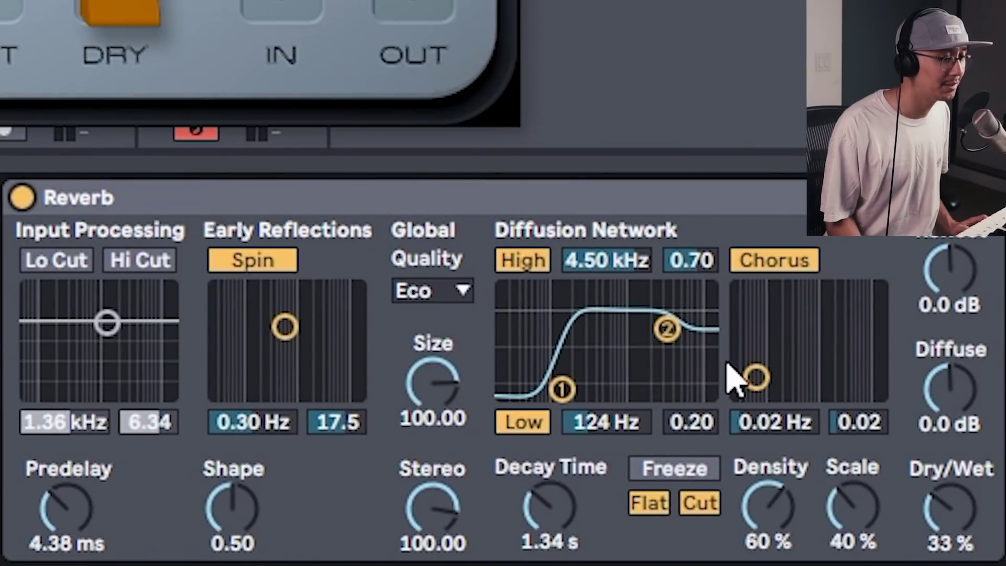
{"action": "left_click", "coordinate": [240, 211]}
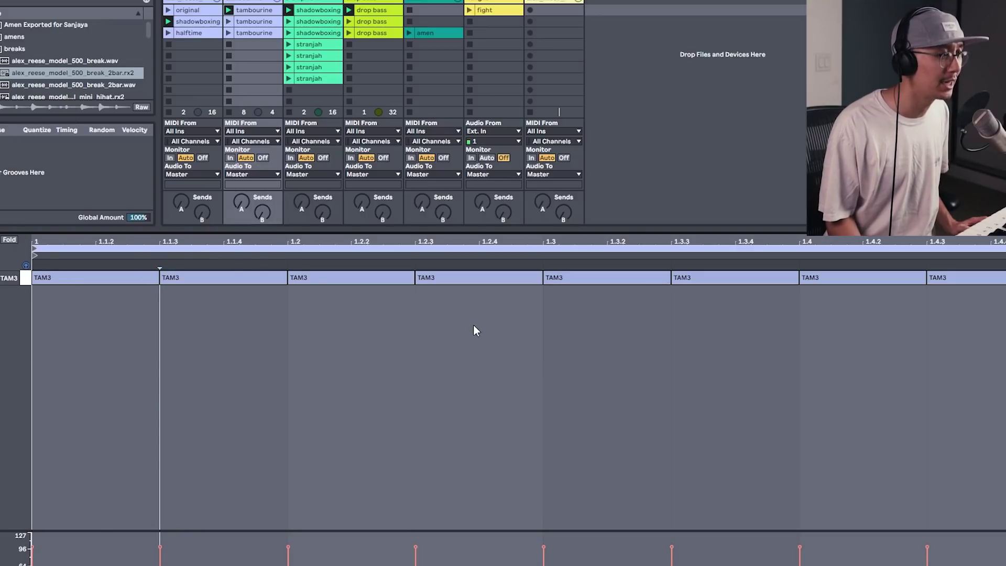
Compare the beat with and without the tambourine by muting and reactivating track 2
{"action": "key", "text": "space"}
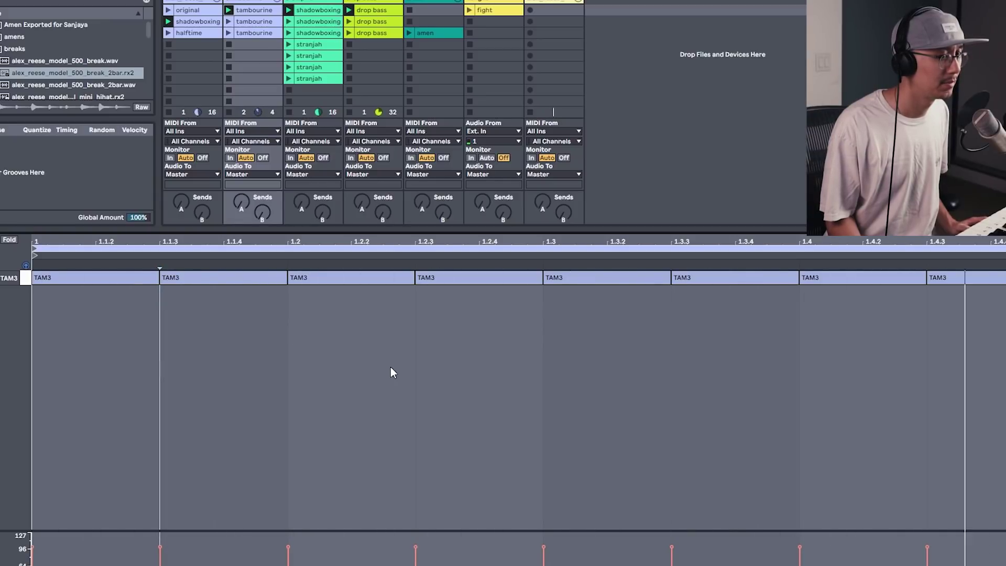
{"action": "left_click", "coordinate": [242, 192]}
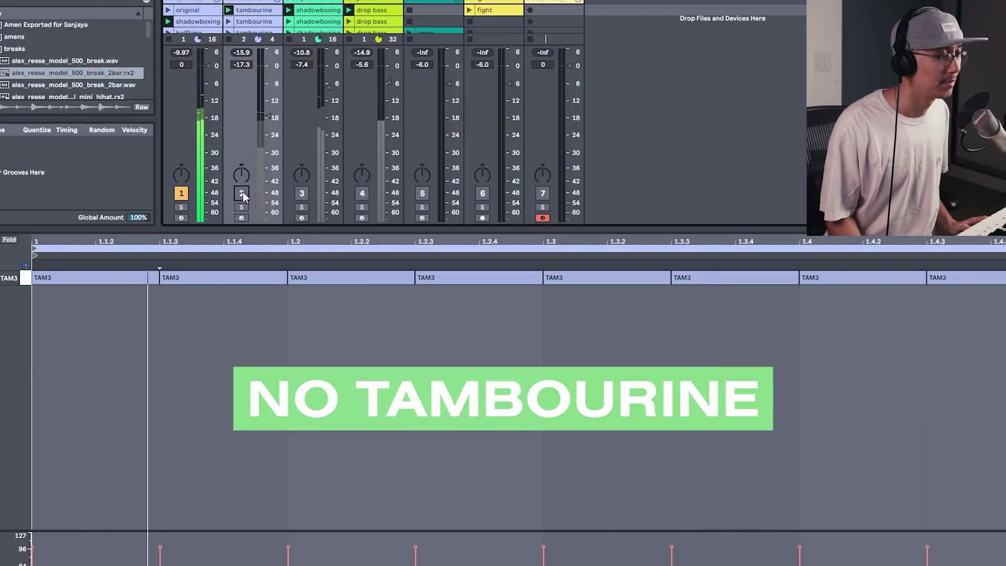
{"action": "left_click", "coordinate": [242, 193]}
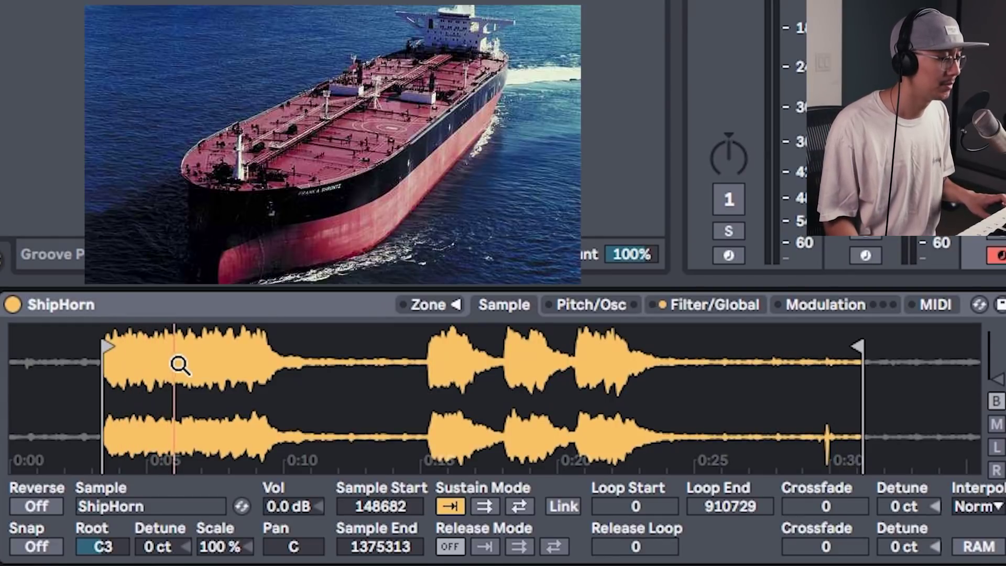
Try starting the ShipHorn sample at the second horn blast, and return its start to the first blast
{"action": "left_click_drag", "start_coordinate": [106, 345], "coordinate": [431, 335]}
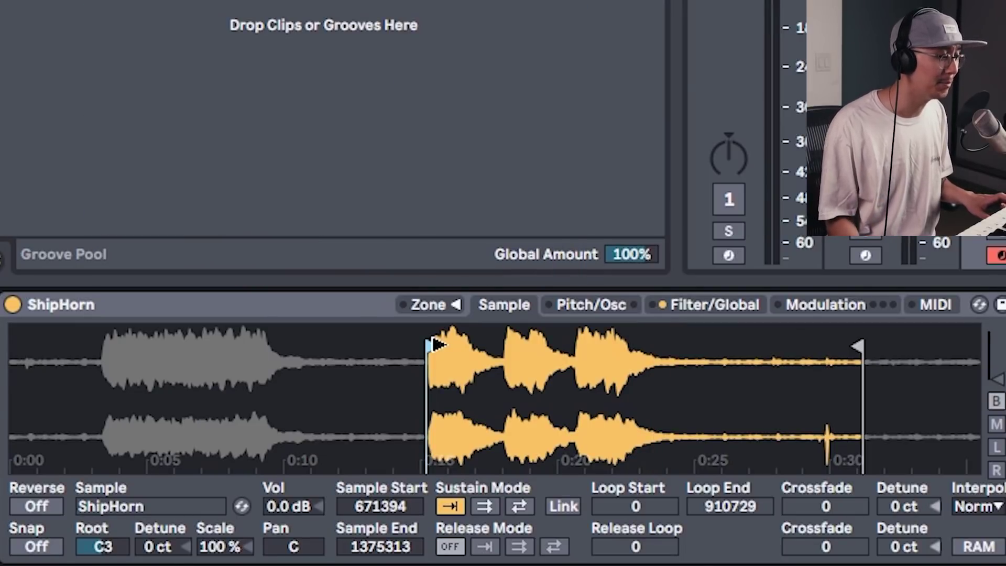
{"action": "left_click_drag", "start_coordinate": [433, 339], "coordinate": [101, 336]}
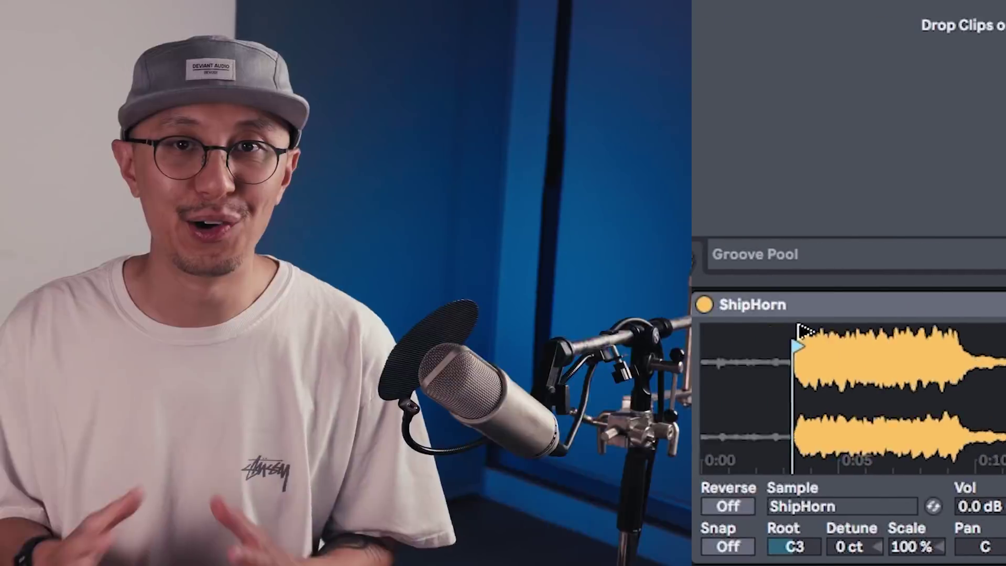
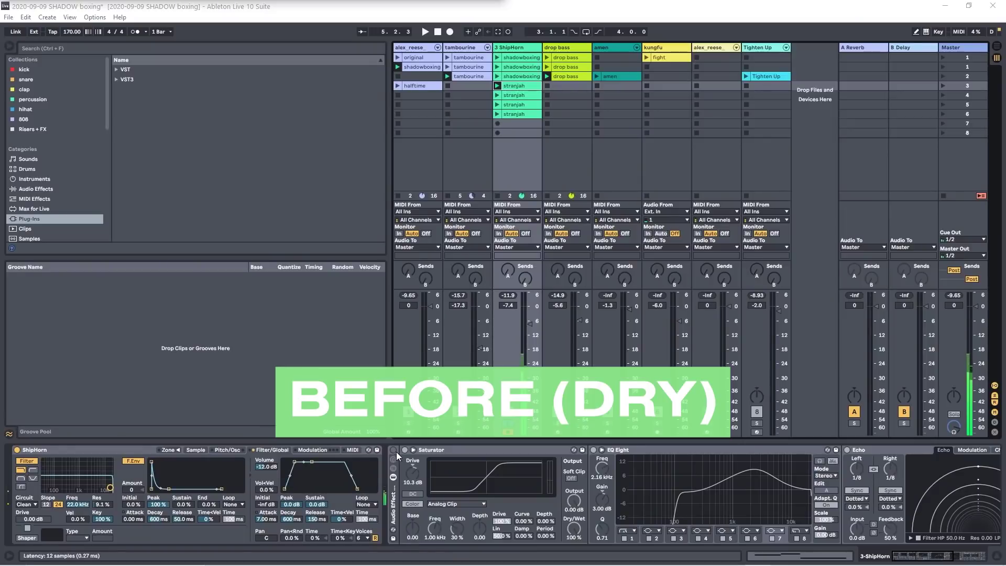
Activate the audio effect rack on the ShipHorn track and play back the horn melody with G3, F#3, F3 and C3
{"action": "left_click", "coordinate": [394, 450]}
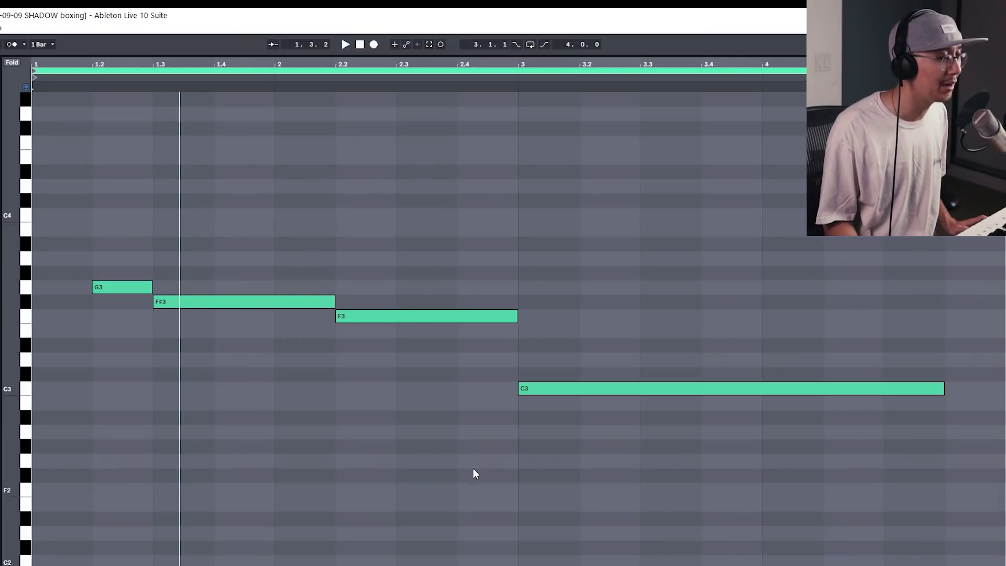
{"action": "key", "text": "space"}
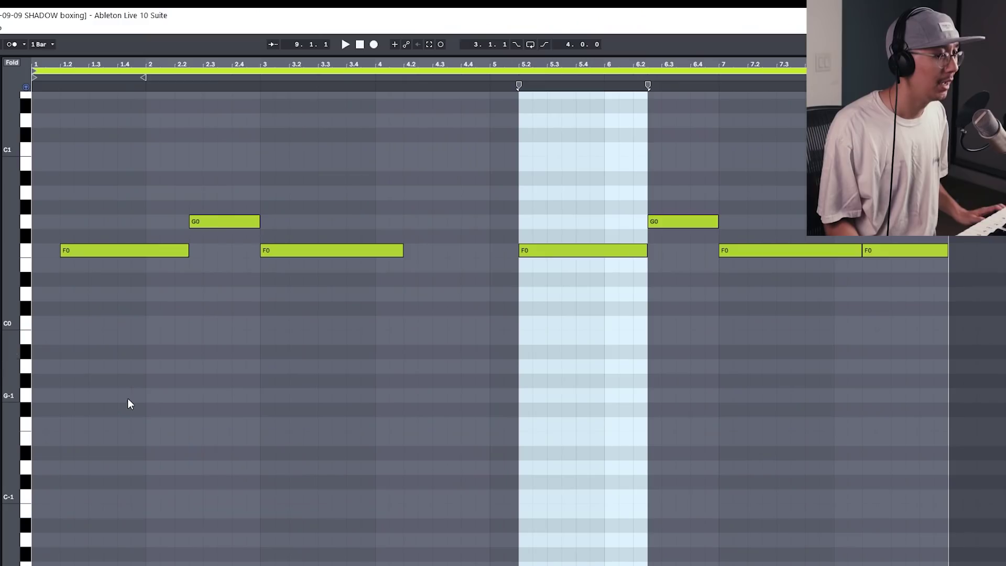
Clear the time selection in the drop bass clip and play back the F0 and G0 bass line
{"action": "left_click", "coordinate": [128, 398]}
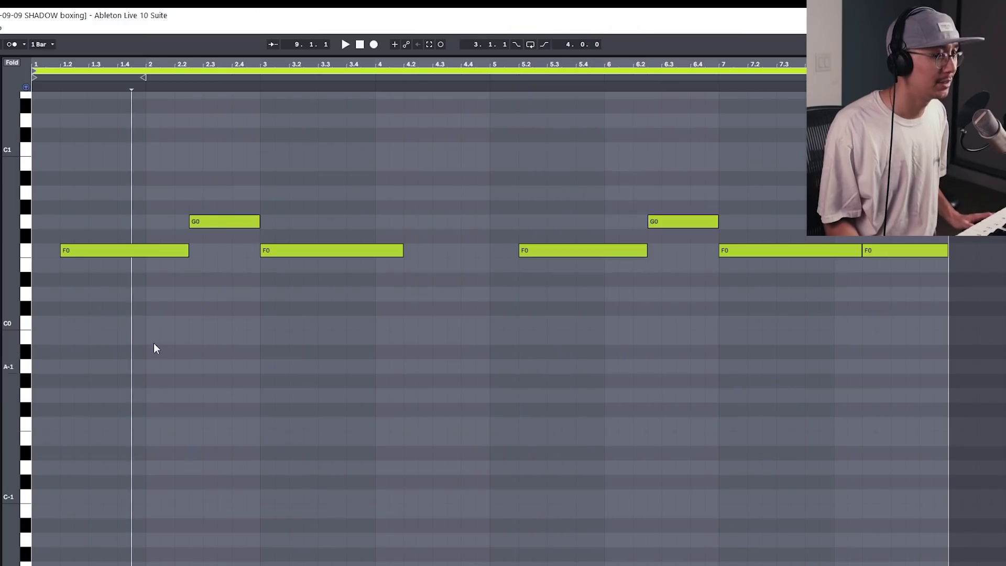
{"action": "key", "text": "space"}
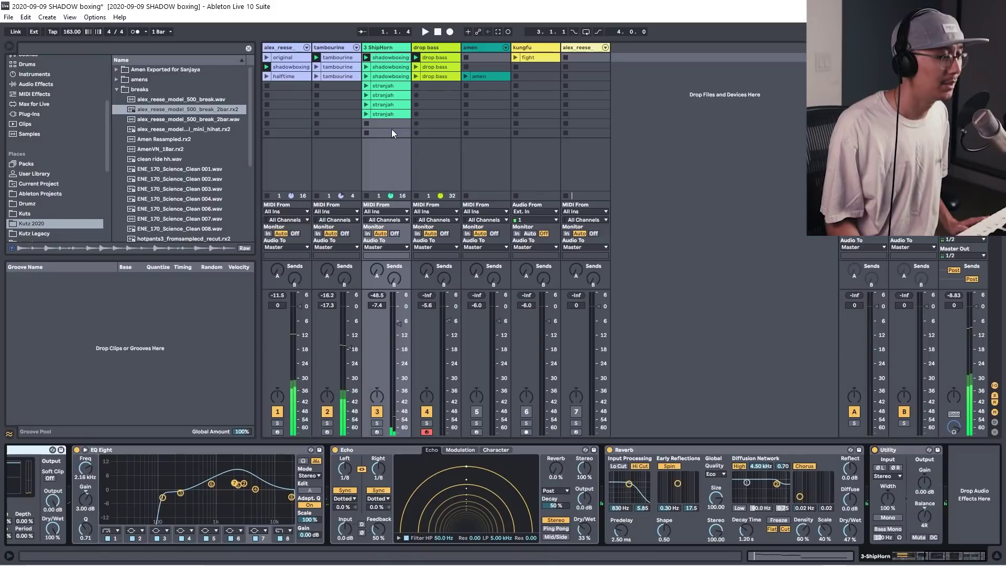
Play the session, activate the kungfu track and trigger its fight clip repeatedly over the beat
{"action": "key", "text": "space"}
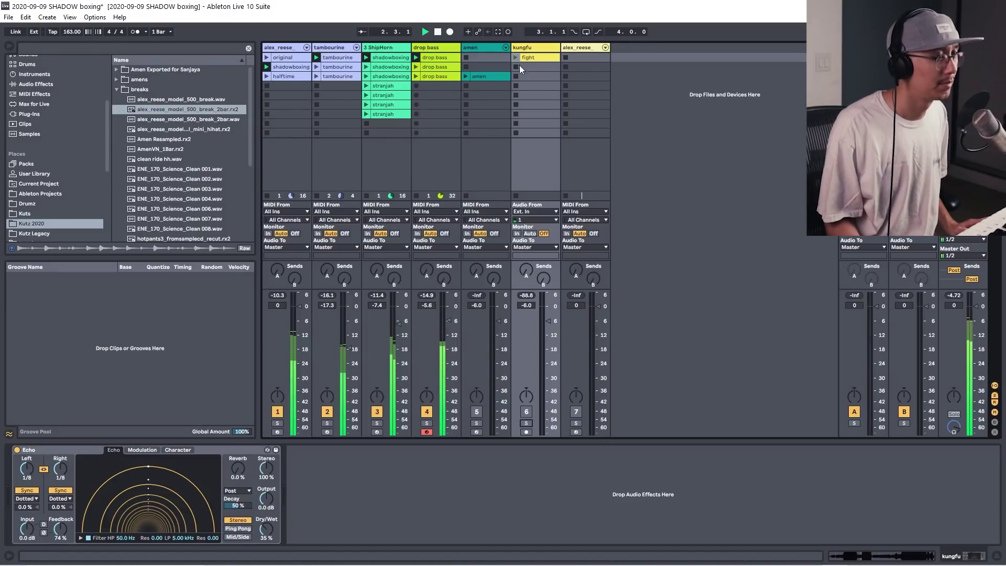
{"action": "left_click", "coordinate": [526, 411]}
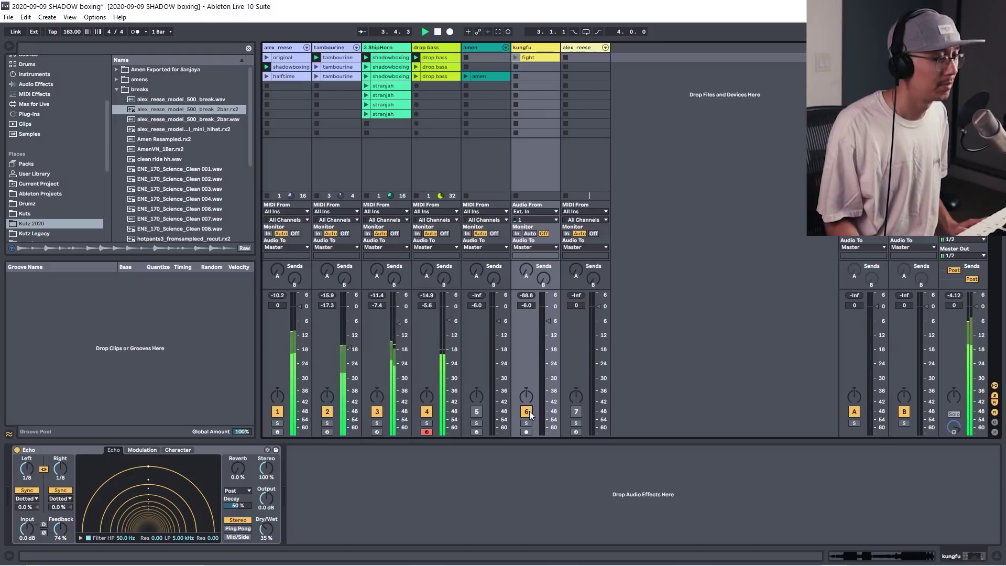
{"action": "left_click", "coordinate": [516, 57]}
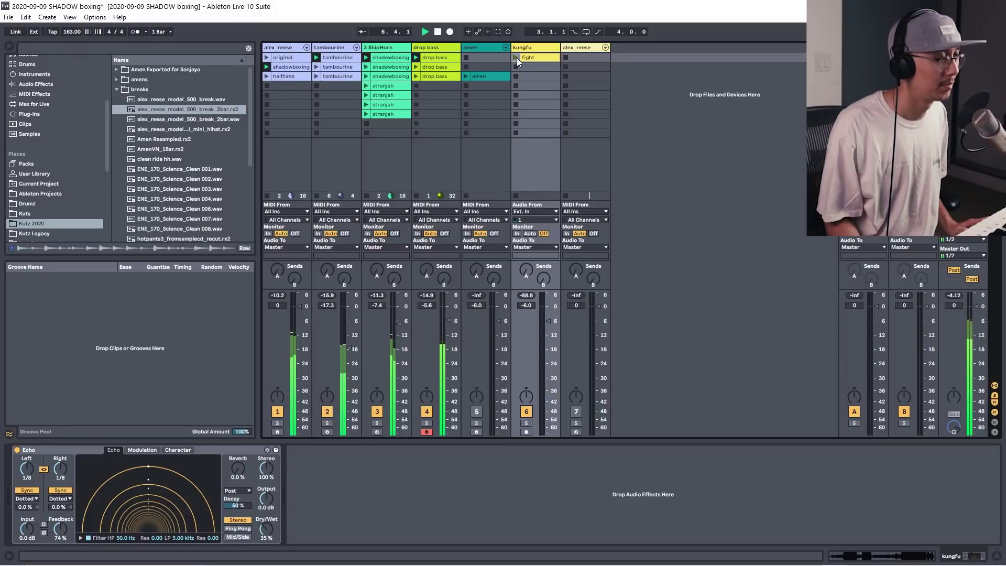
{"action": "left_click", "coordinate": [515, 57]}
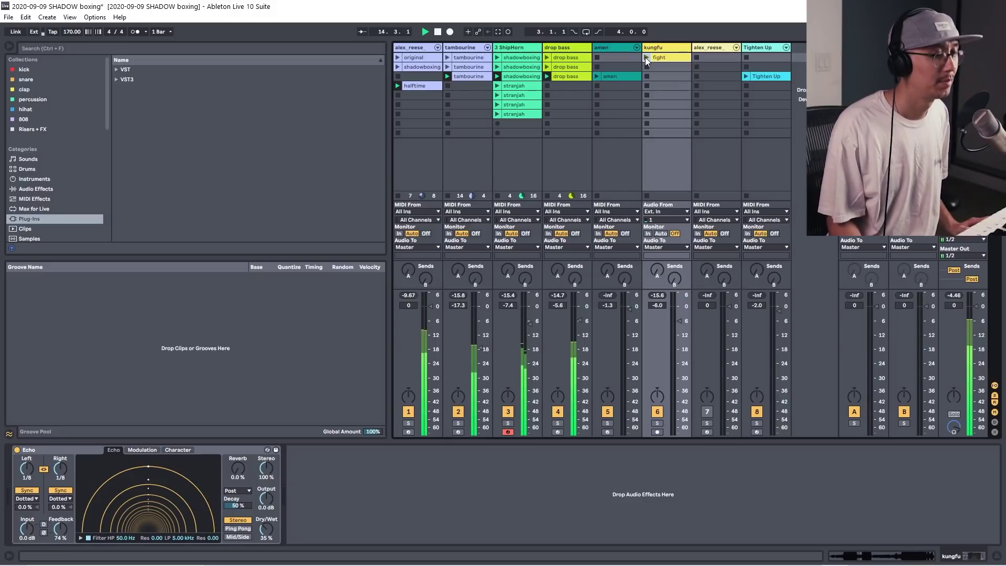
{"action": "left_click", "coordinate": [646, 58]}
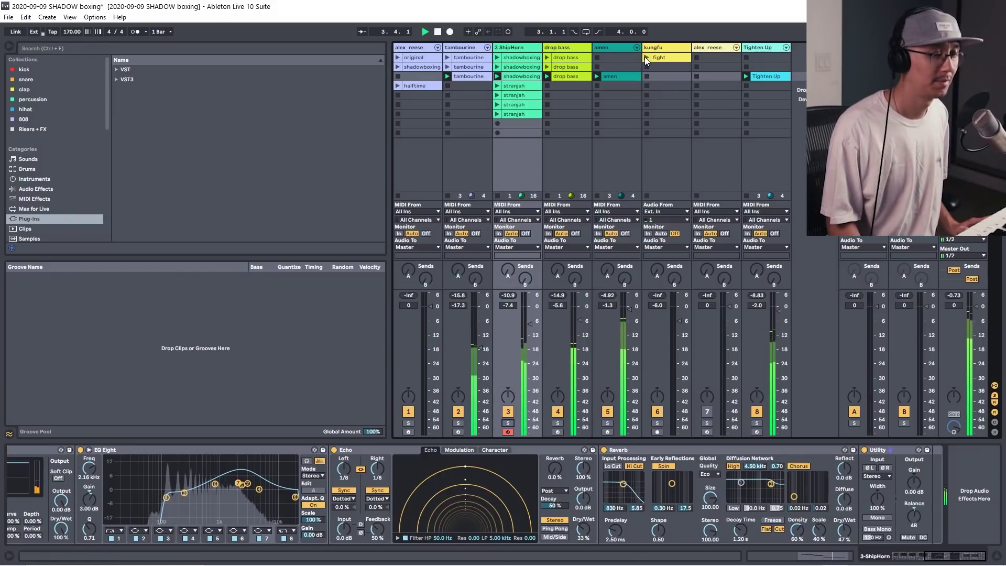
{"action": "left_click", "coordinate": [645, 57]}
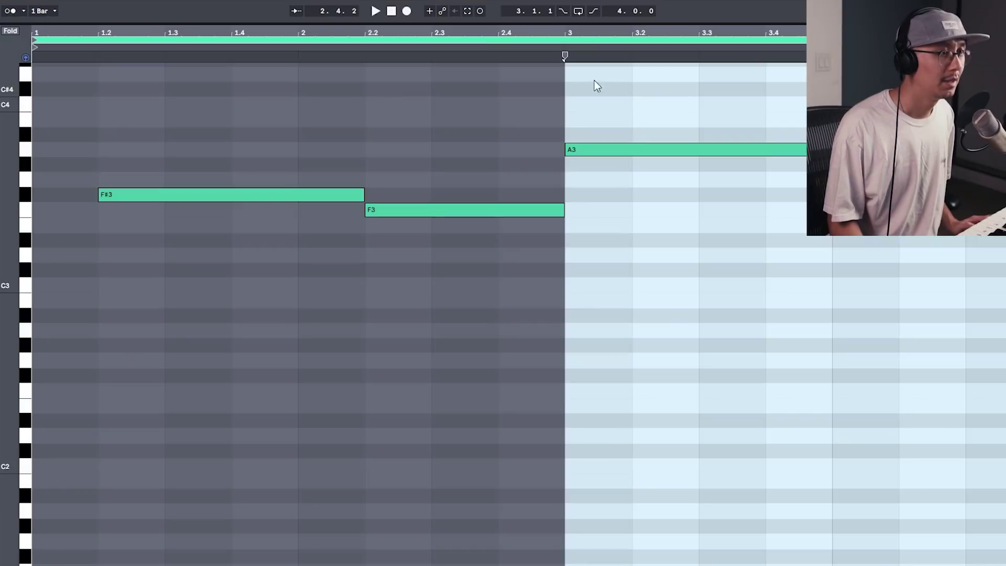
Clear the time selection in the horn clip and audition the alternative horn melody notes
{"action": "left_click", "coordinate": [551, 99]}
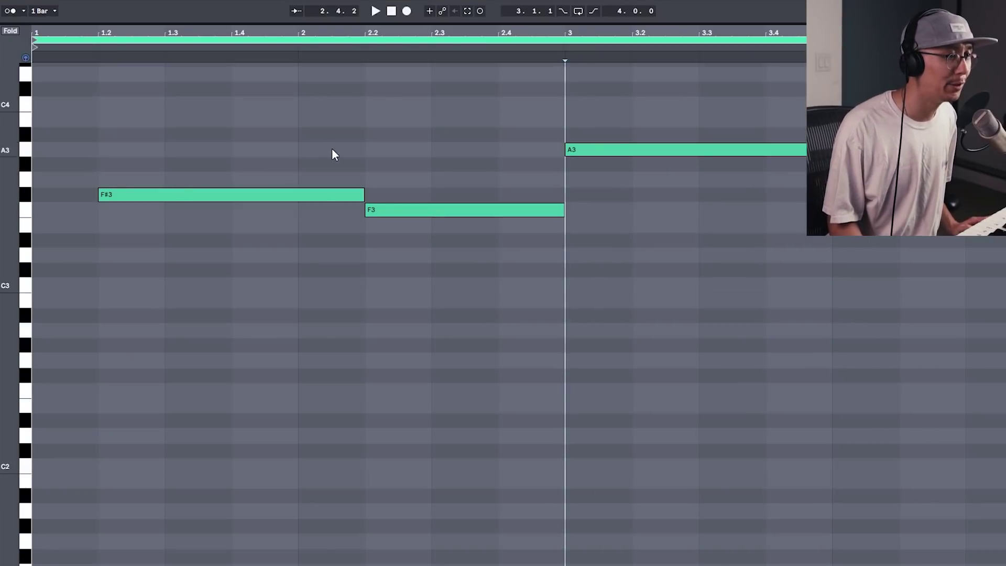
{"action": "scroll", "coordinate": [334, 154], "scroll_direction": "up", "scroll_amount": 3}
{"action": "key", "text": "space"}
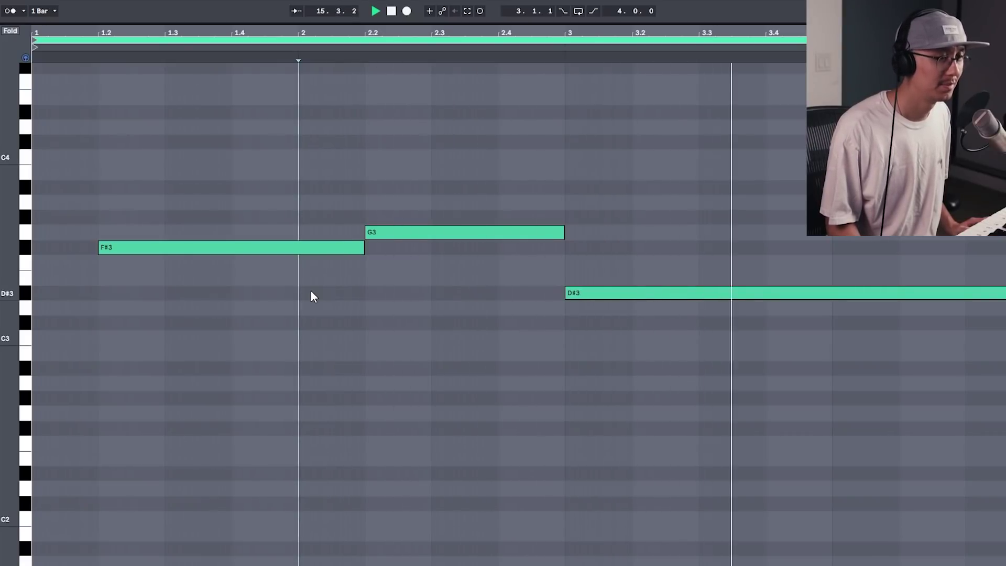
{"action": "key", "text": "space"}
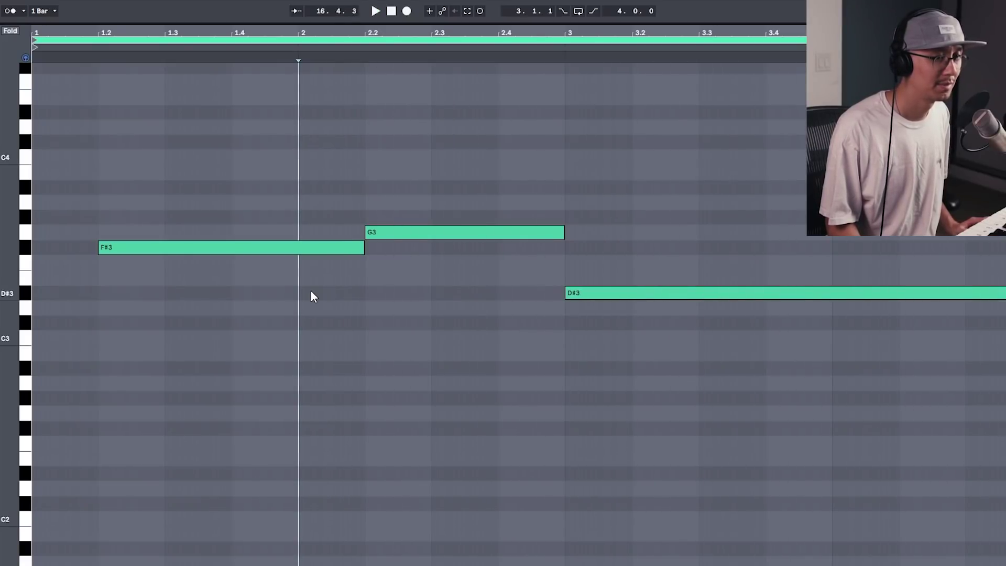